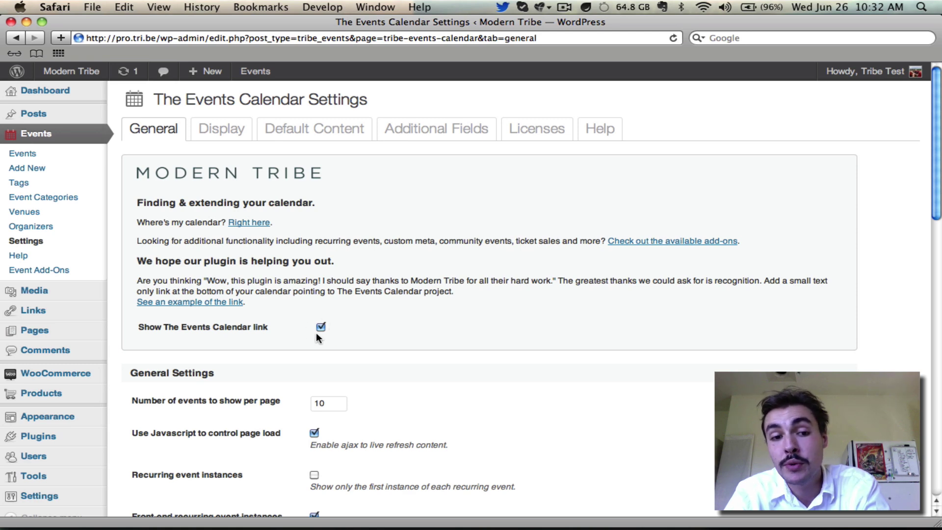
Scroll through the General settings and highlight the single event URL slug explanation.
scroll(442, 312, down, 3)
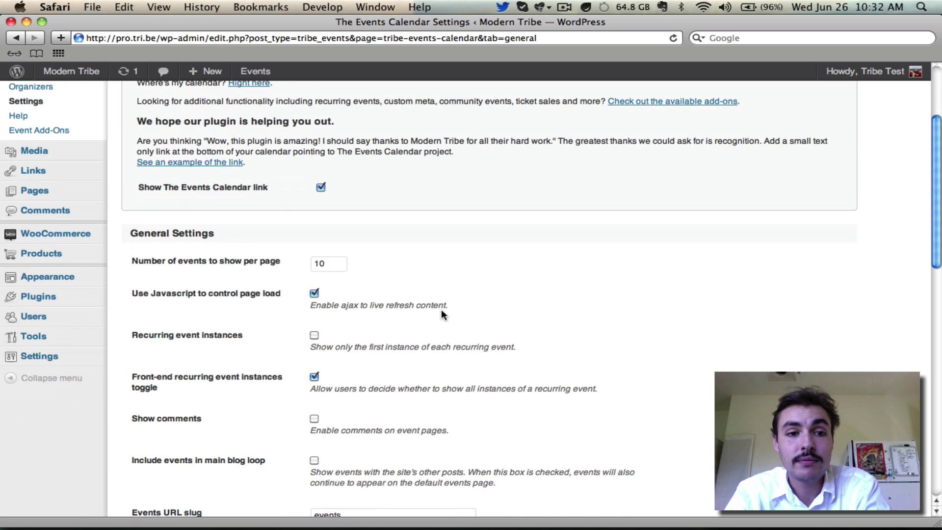
scroll(442, 313, down, 3)
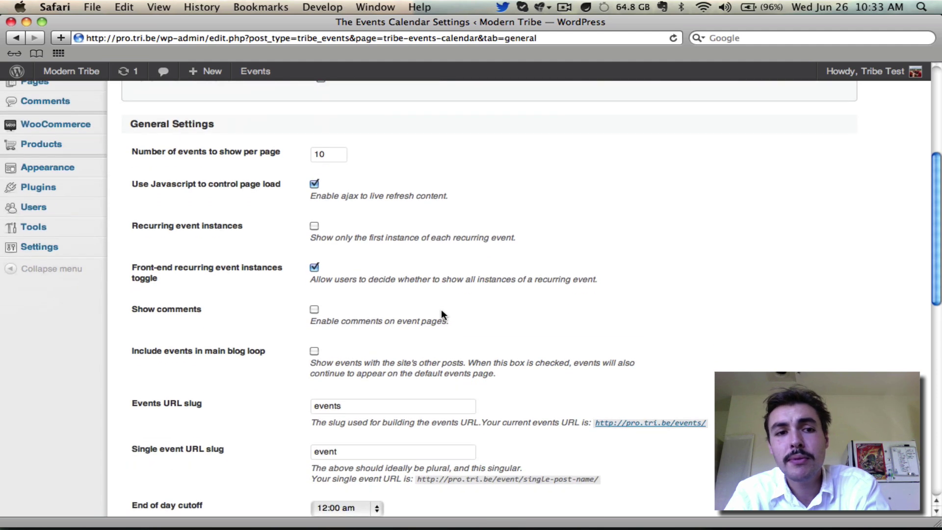
scroll(442, 312, down, 1)
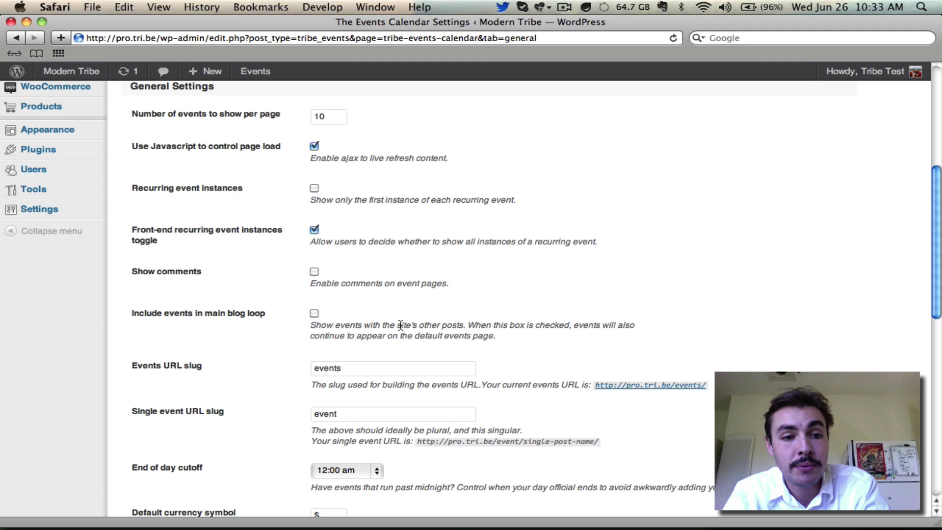
scroll(617, 231, down, 1)
scroll(617, 232, down, 5)
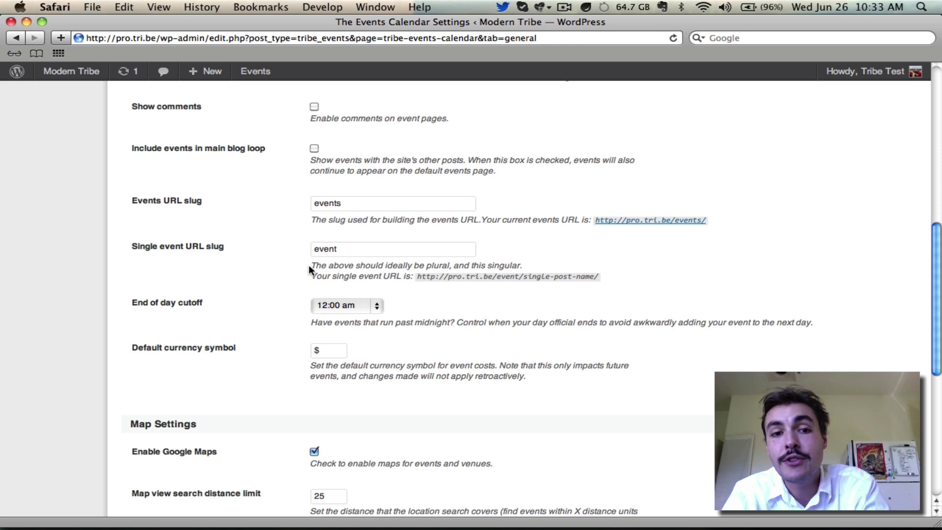
drag(310, 262, 617, 278)
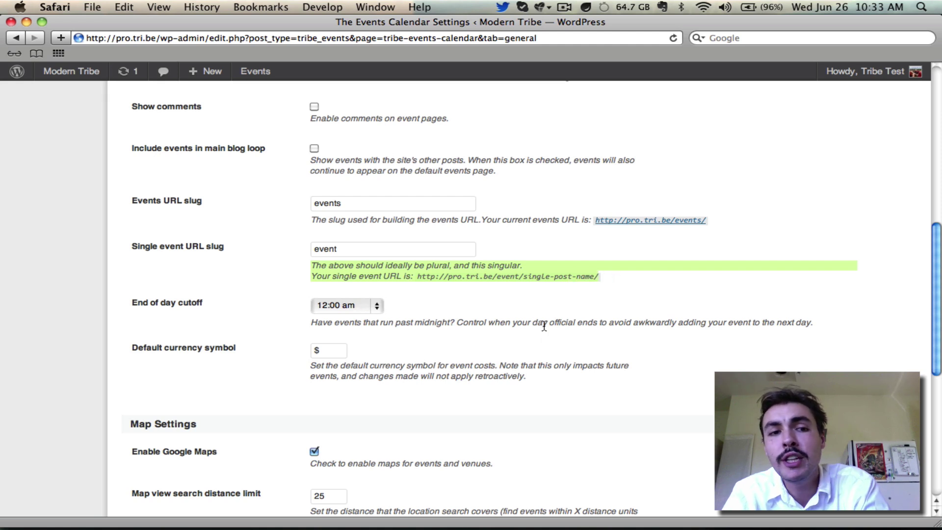
click(424, 403)
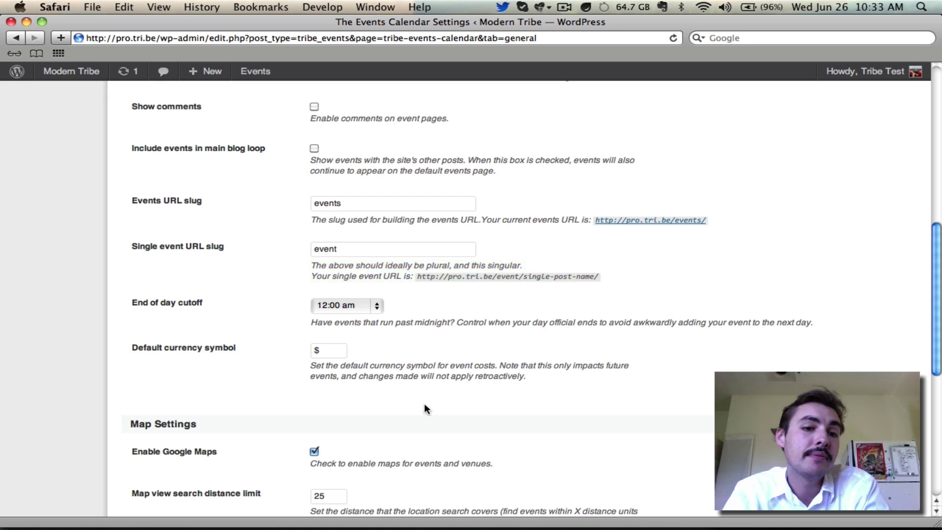
Keep Miles as the map distance unit in the General settings.
scroll(424, 404, down, 3)
scroll(424, 403, down, 2)
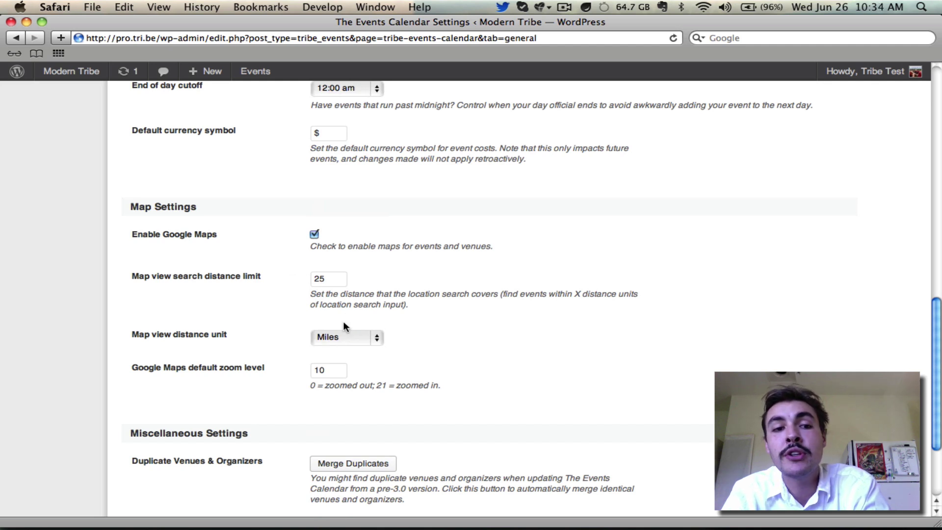
click(342, 338)
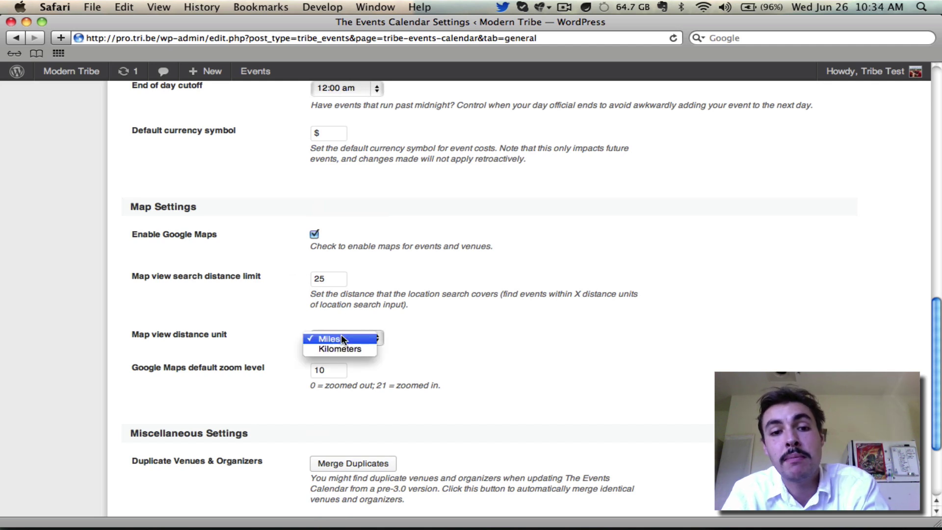
click(344, 339)
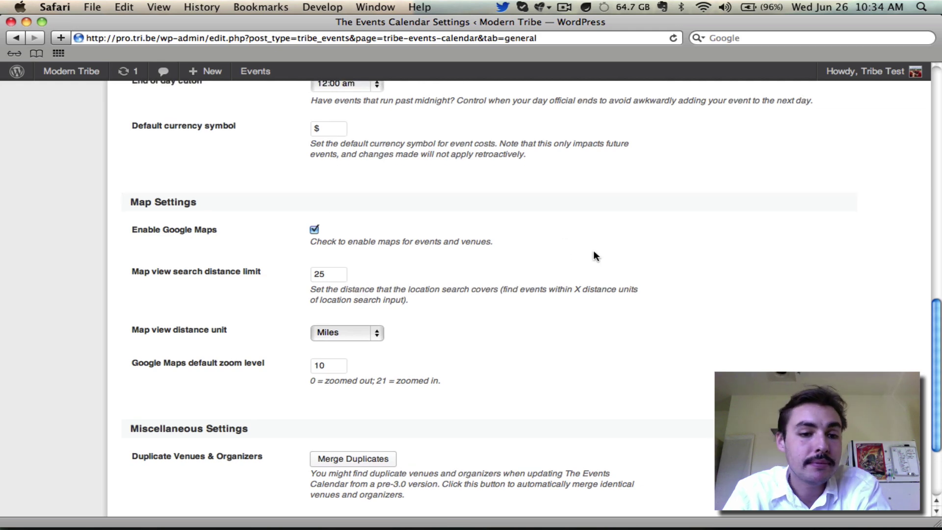
scroll(594, 253, down, 5)
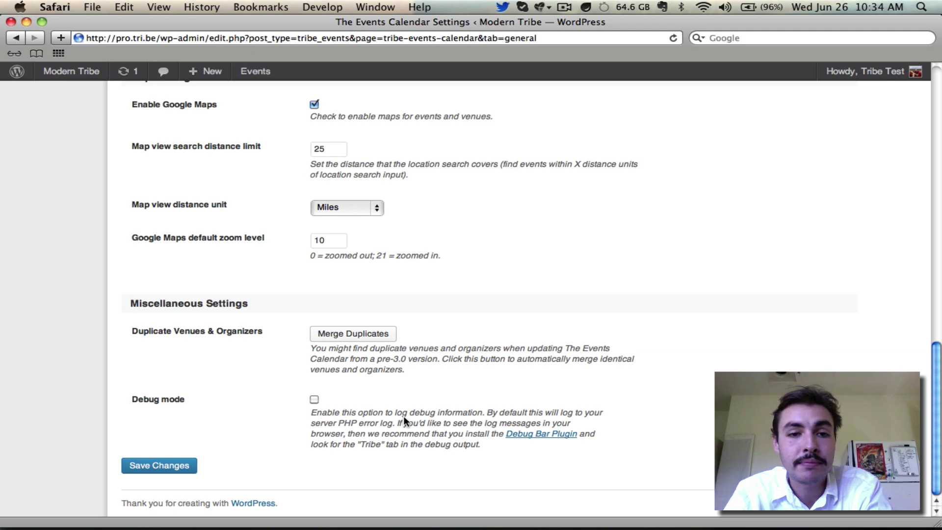
scroll(403, 417, up, 15)
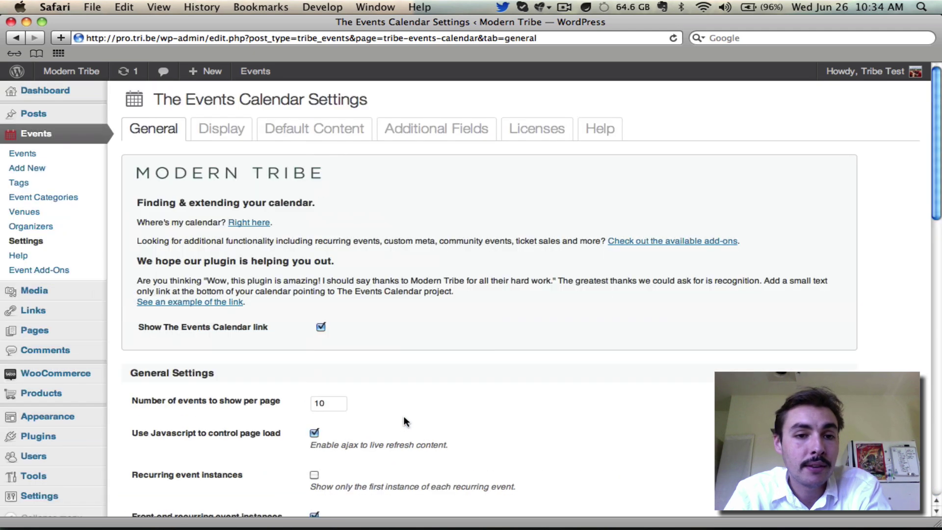
Switch to the Display settings and keep Default Events Template as the events template.
click(221, 126)
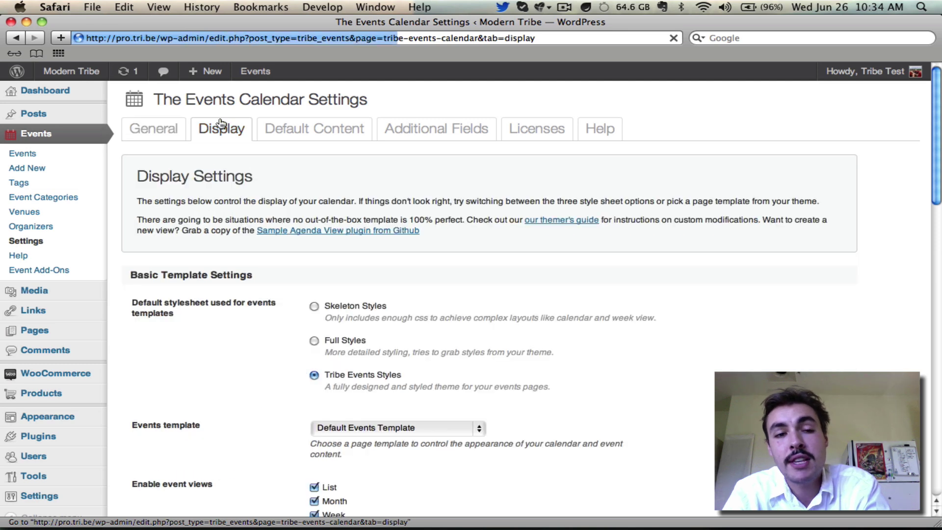
scroll(221, 124, down, 4)
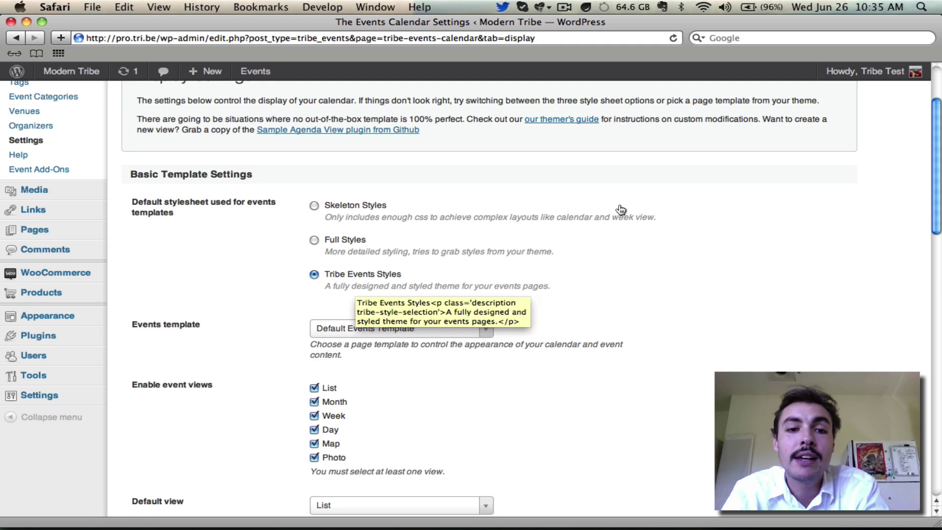
scroll(621, 210, down, 3)
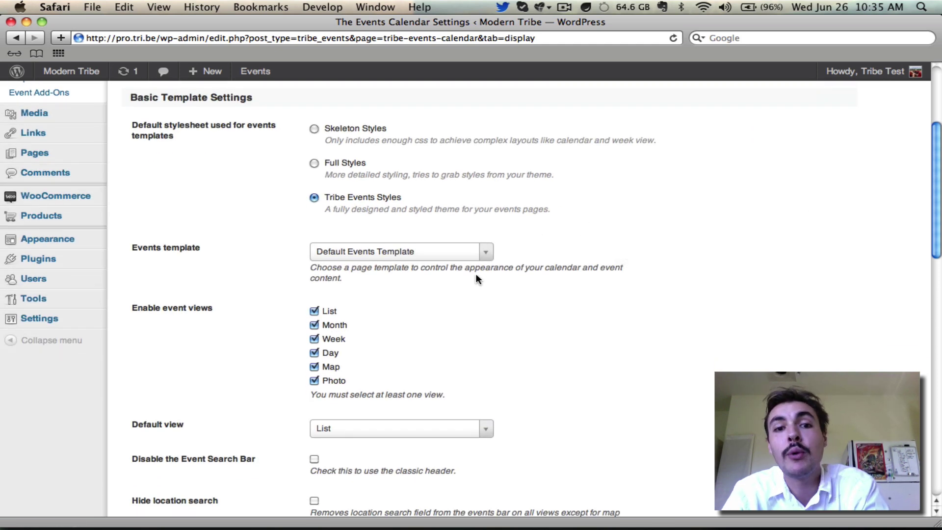
click(457, 254)
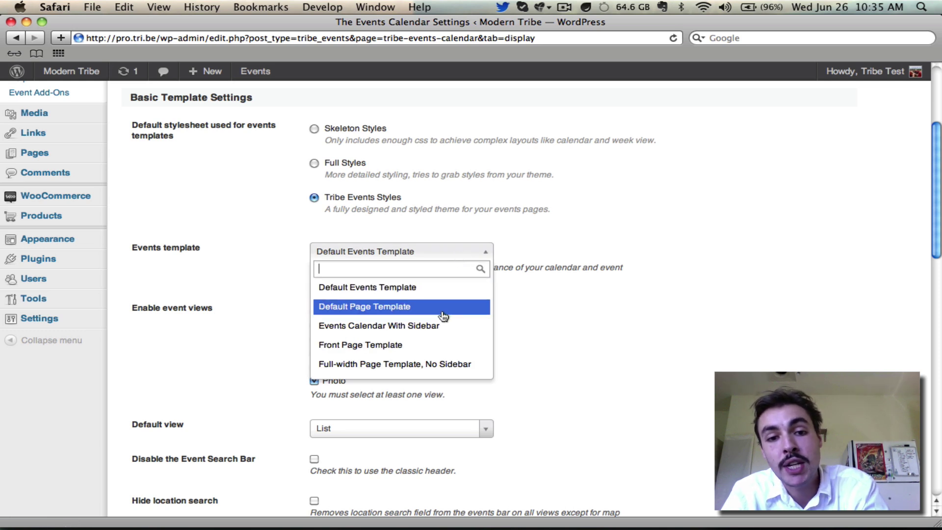
click(571, 347)
scroll(573, 348, down, 4)
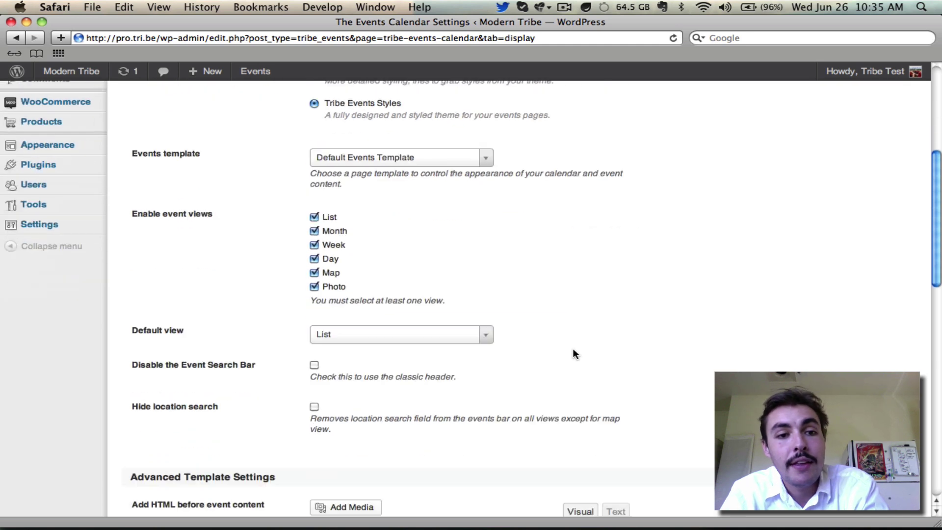
scroll(574, 350, down, 1)
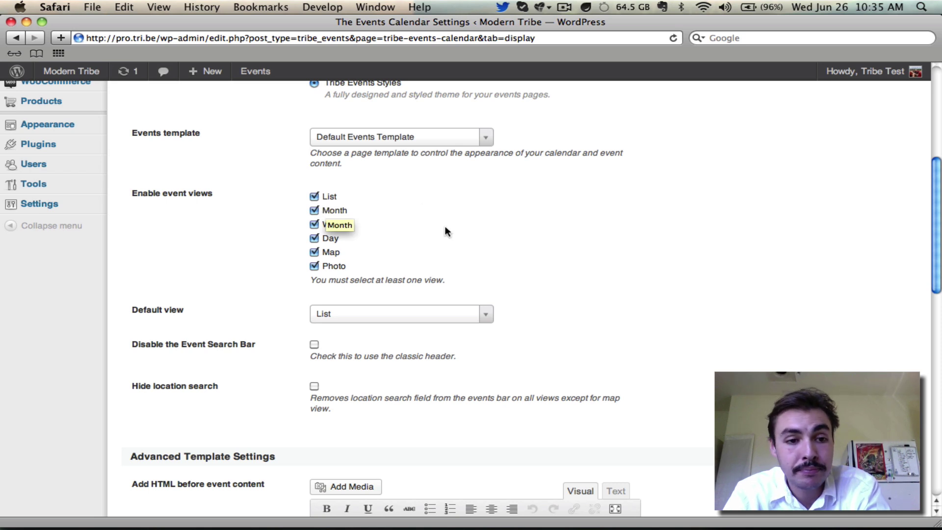
scroll(445, 228, down, 4)
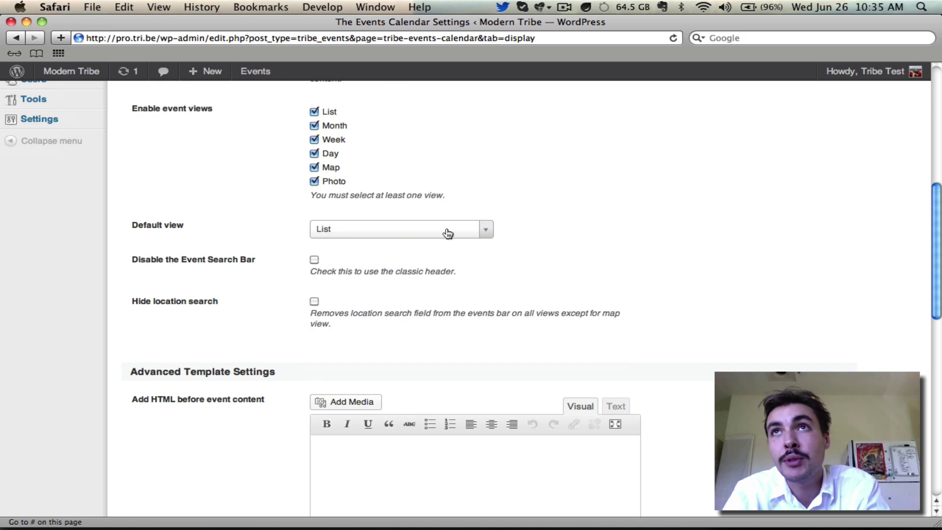
click(446, 231)
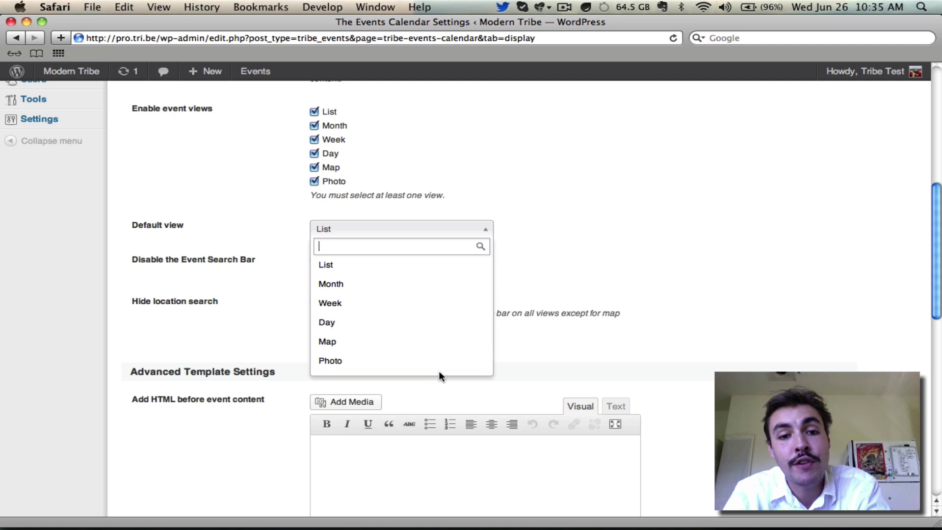
click(560, 198)
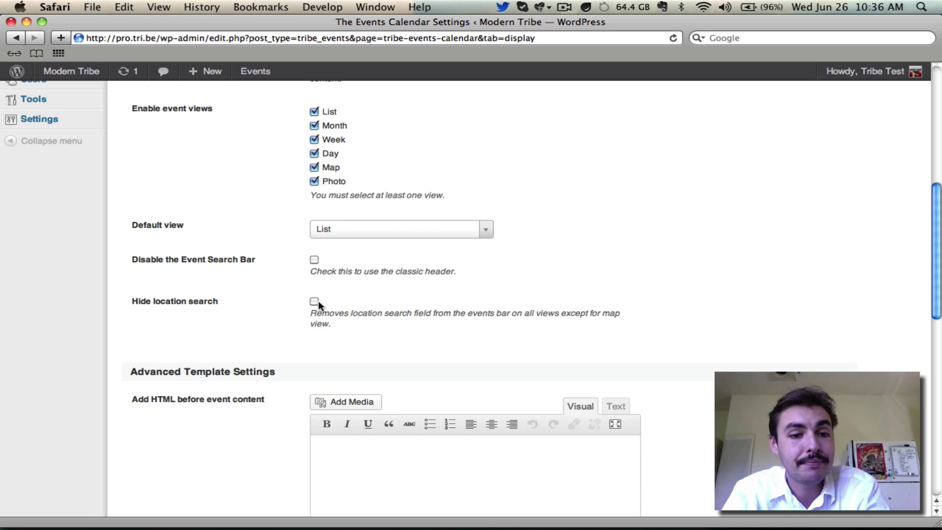
scroll(457, 242, down, 5)
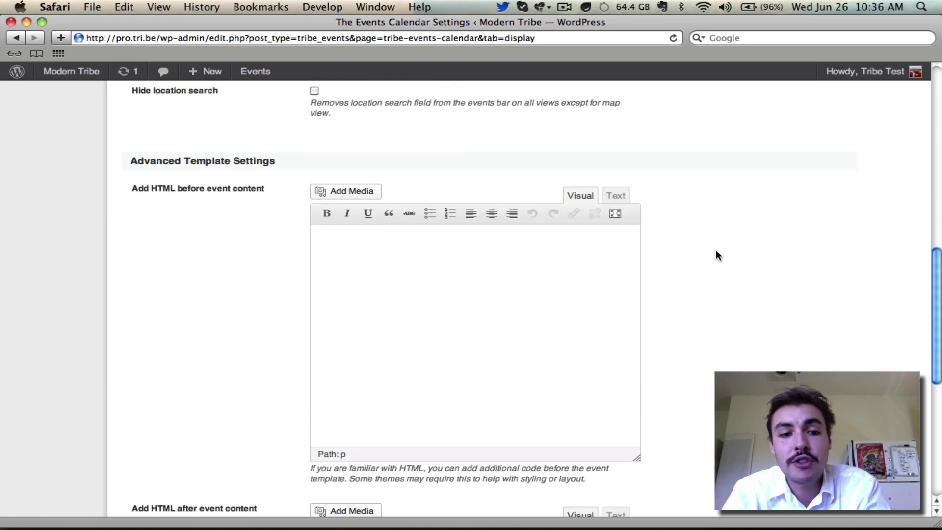
scroll(717, 253, down, 3)
scroll(716, 252, up, 3)
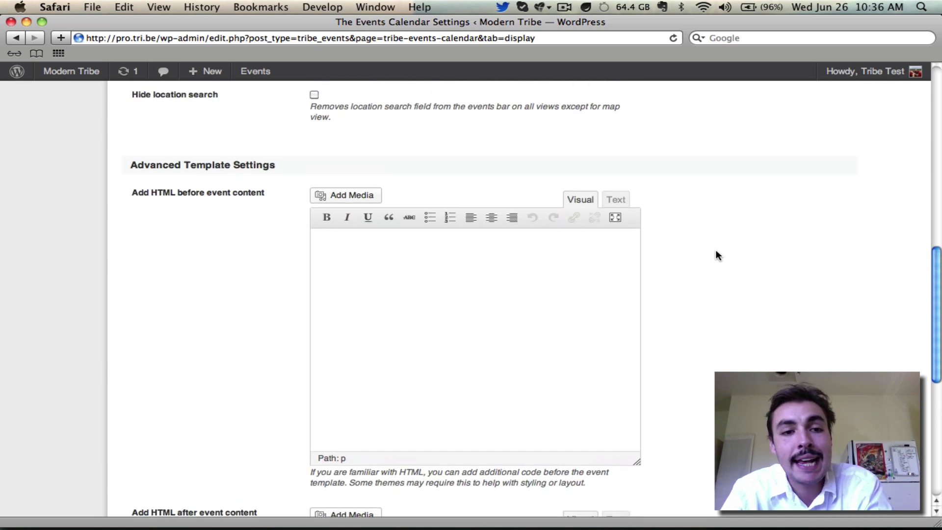
scroll(715, 250, down, 4)
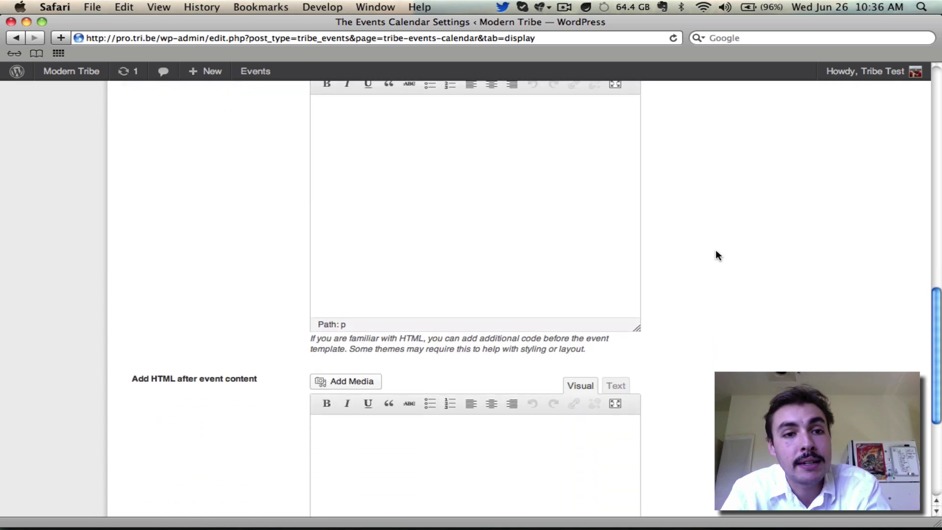
scroll(715, 249, down, 5)
scroll(716, 249, down, 1)
scroll(716, 249, up, 7)
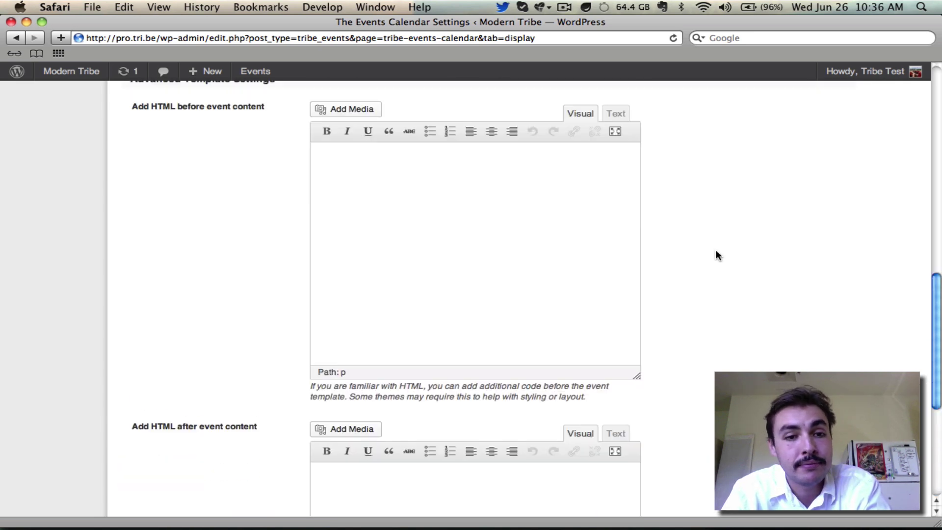
scroll(715, 250, up, 15)
Leave the default organizer unchanged in Default Content and save the settings.
click(342, 141)
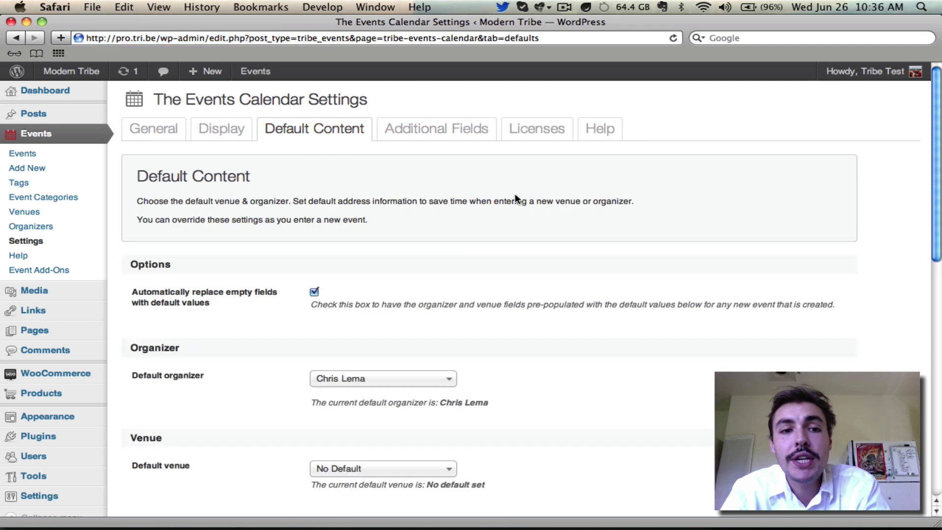
scroll(515, 198, down, 1)
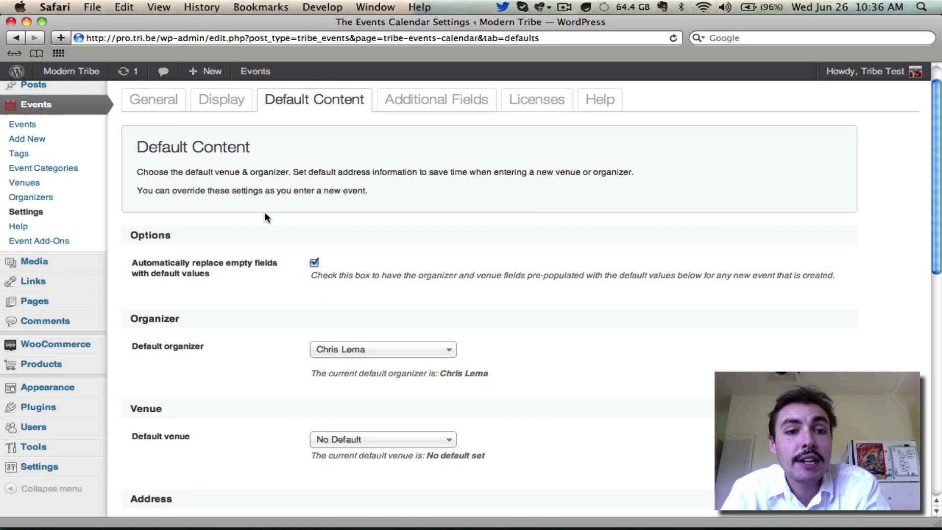
scroll(664, 158, down, 5)
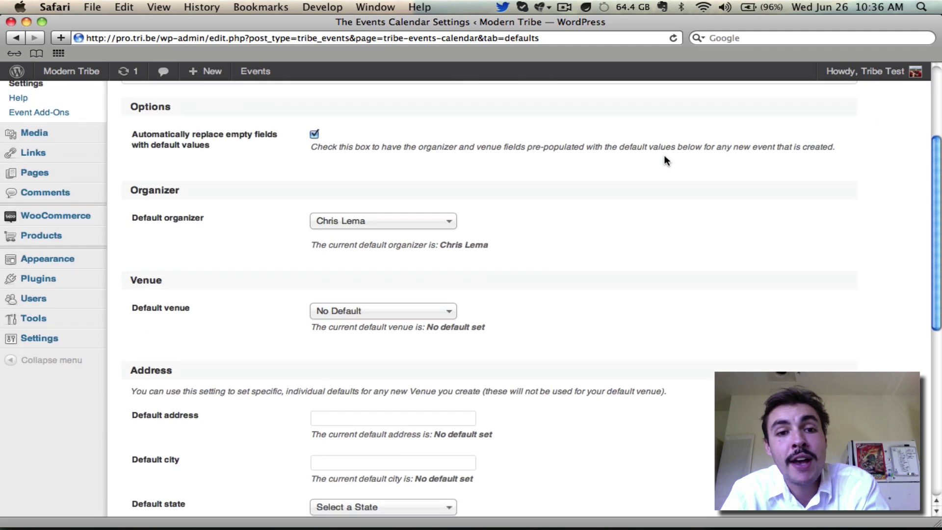
scroll(665, 156, down, 2)
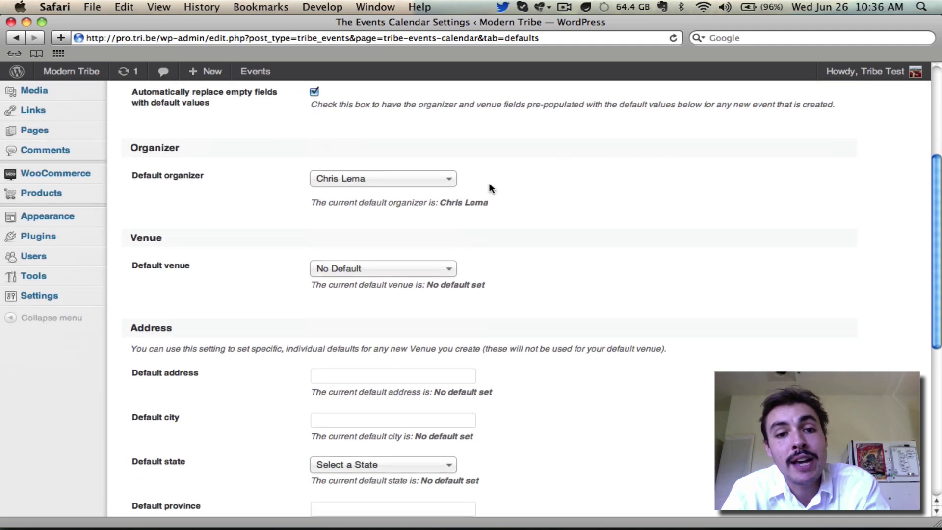
click(449, 178)
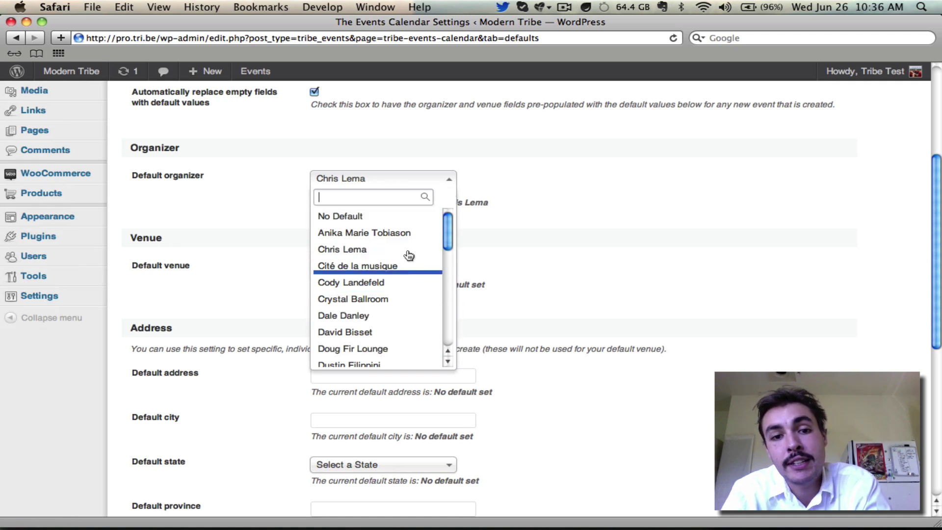
click(541, 142)
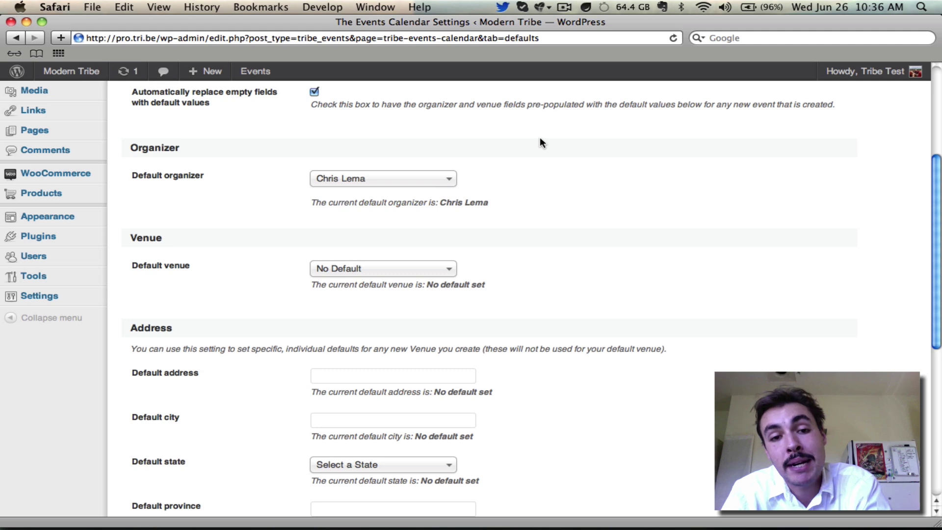
scroll(541, 143, down, 10)
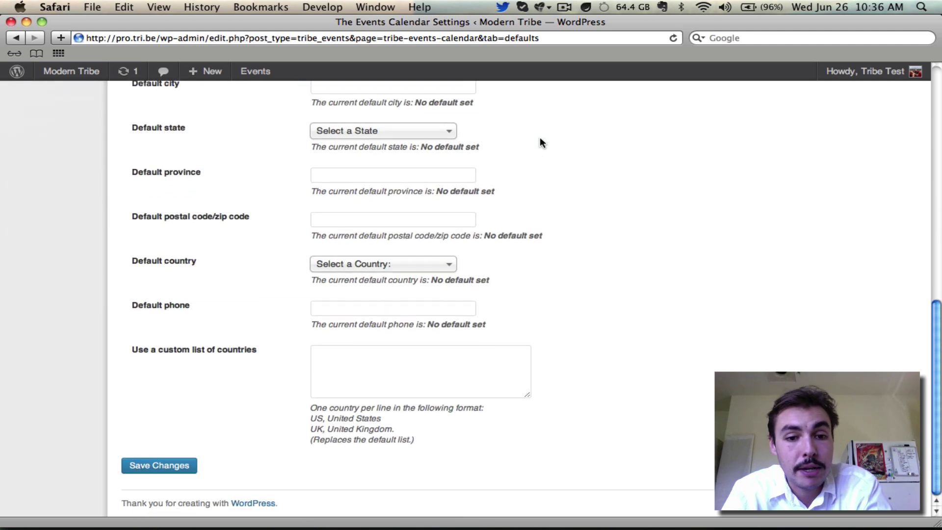
click(186, 470)
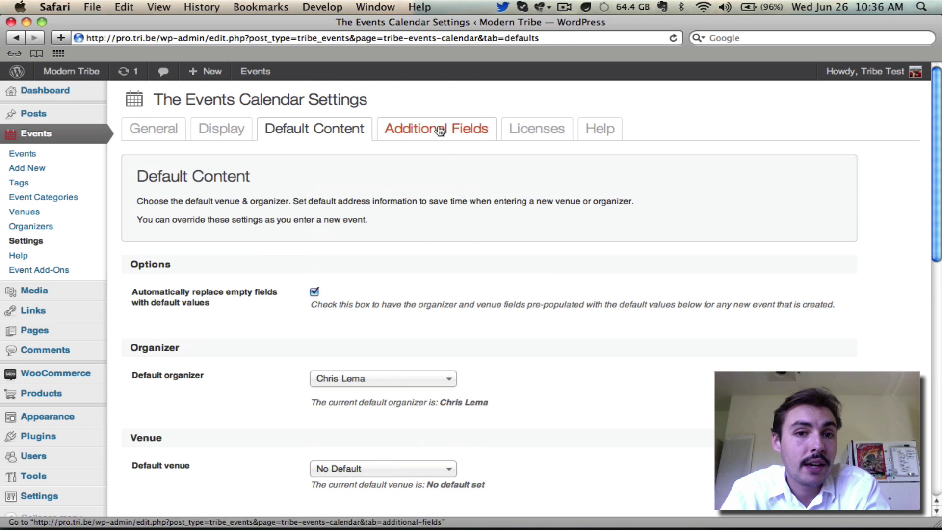
View the Additional Fields settings, then move on to the Licenses settings.
click(440, 130)
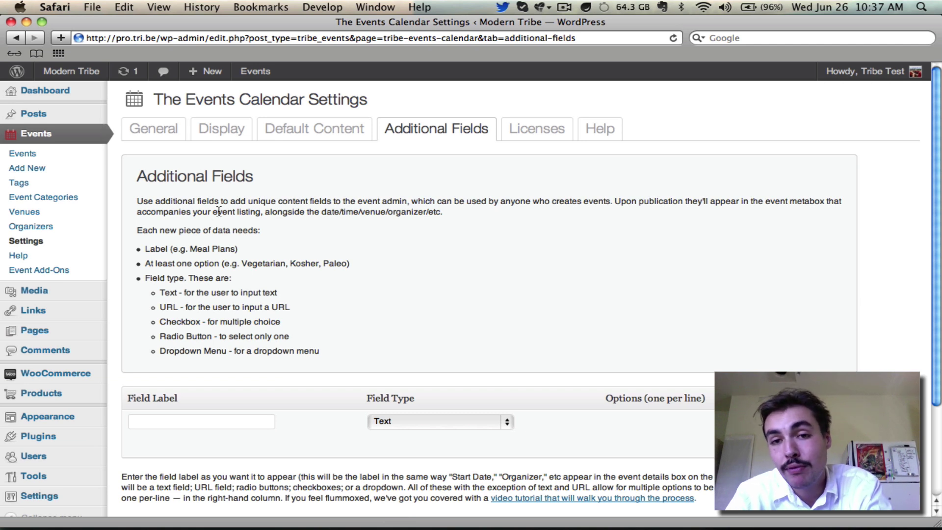
click(524, 135)
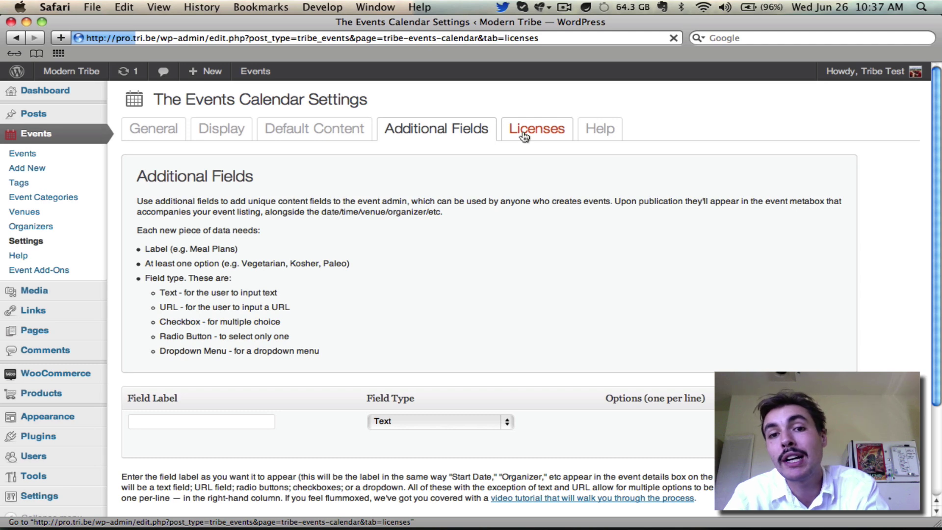
Go from the Licenses settings to The Events Calendar Help page.
click(609, 128)
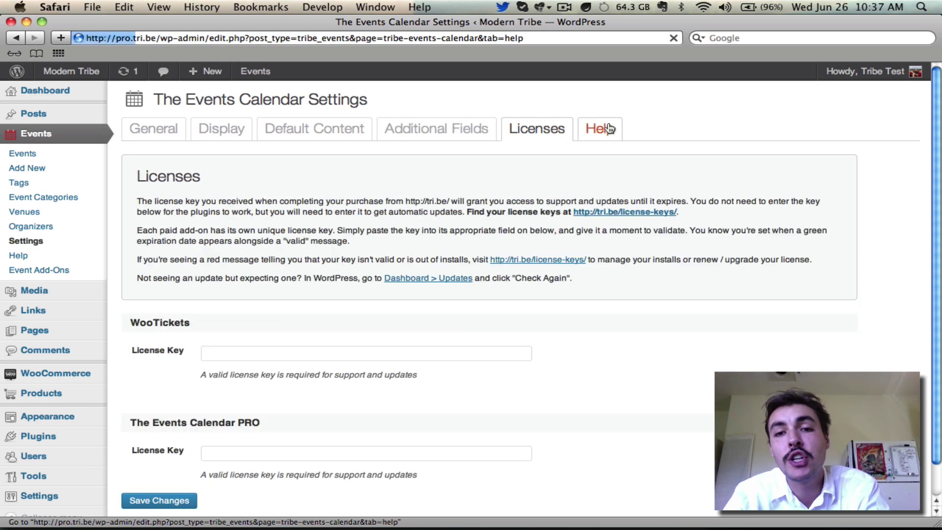